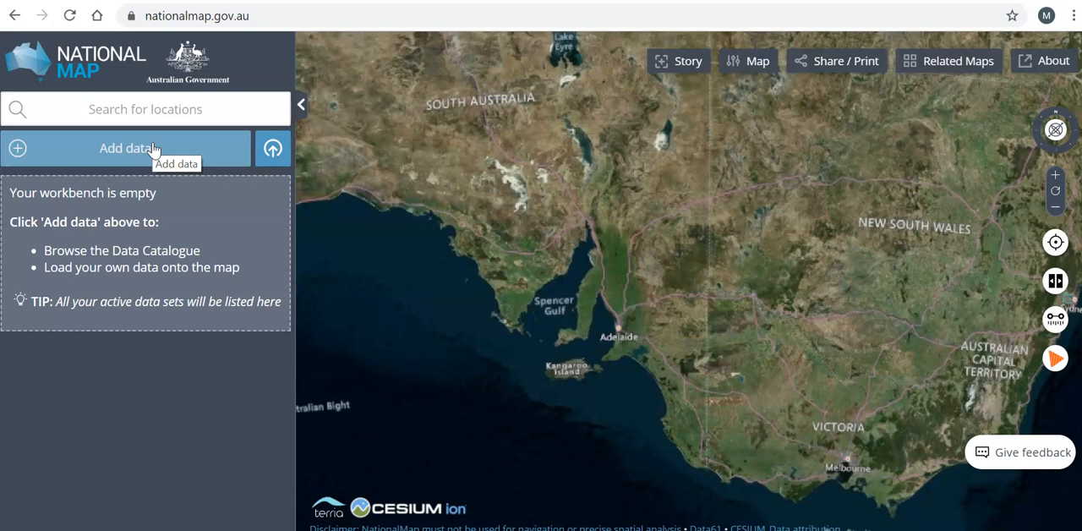
- Add the Residential Population Density data set from the population search results to the map and set its opacity to 96%
left_click(152, 148)
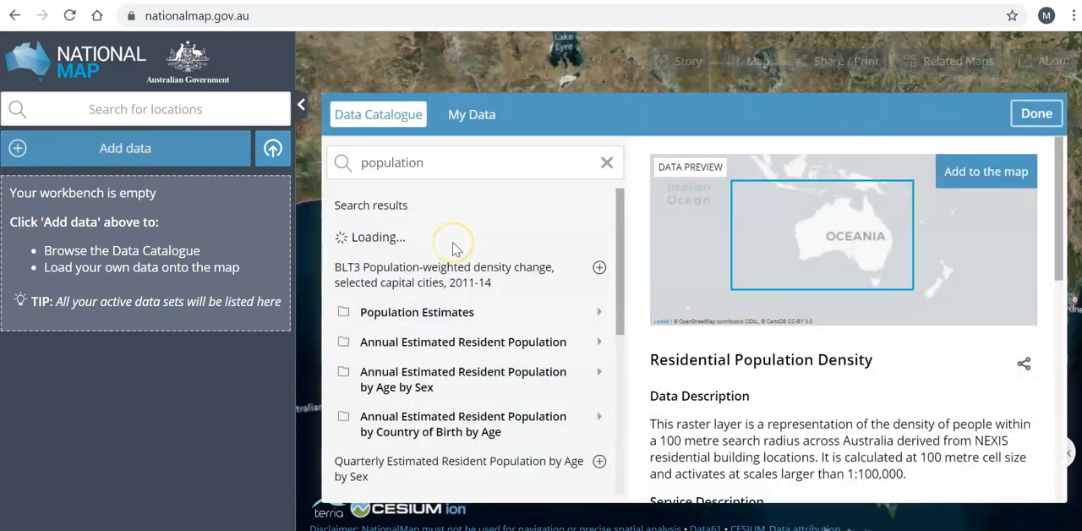
left_click(387, 342)
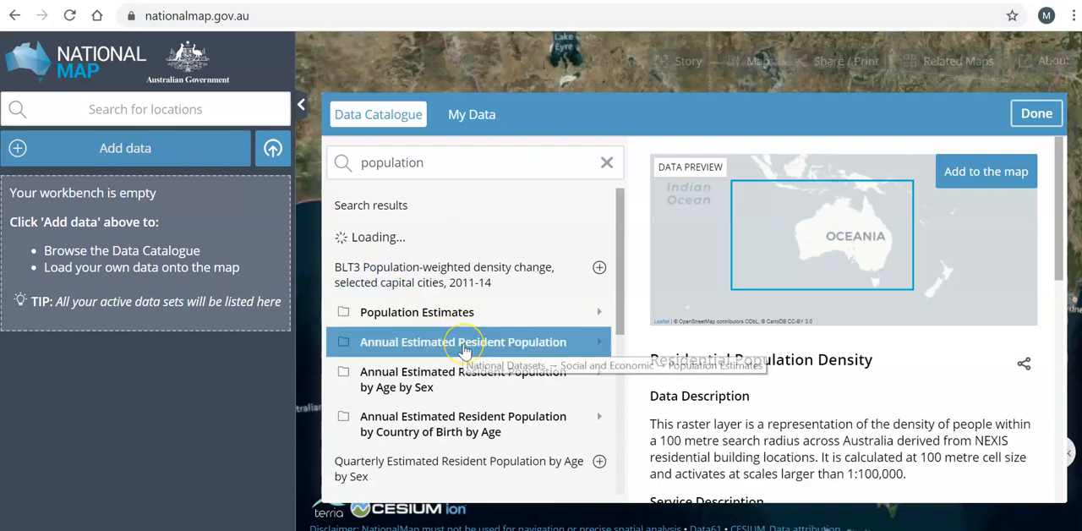
scroll(464, 351, "down", 1)
scroll(464, 351, "down", 3)
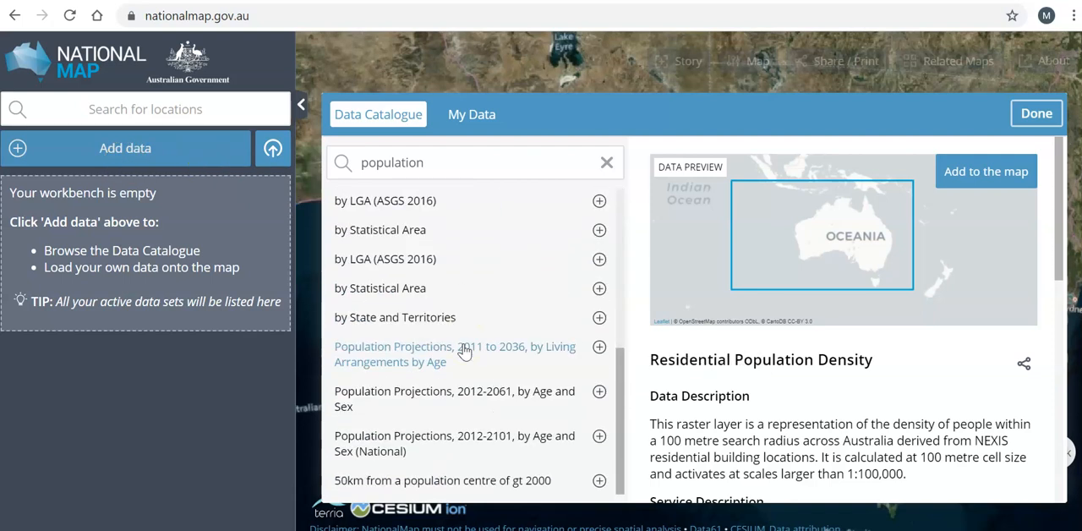
scroll(463, 351, "up", 5)
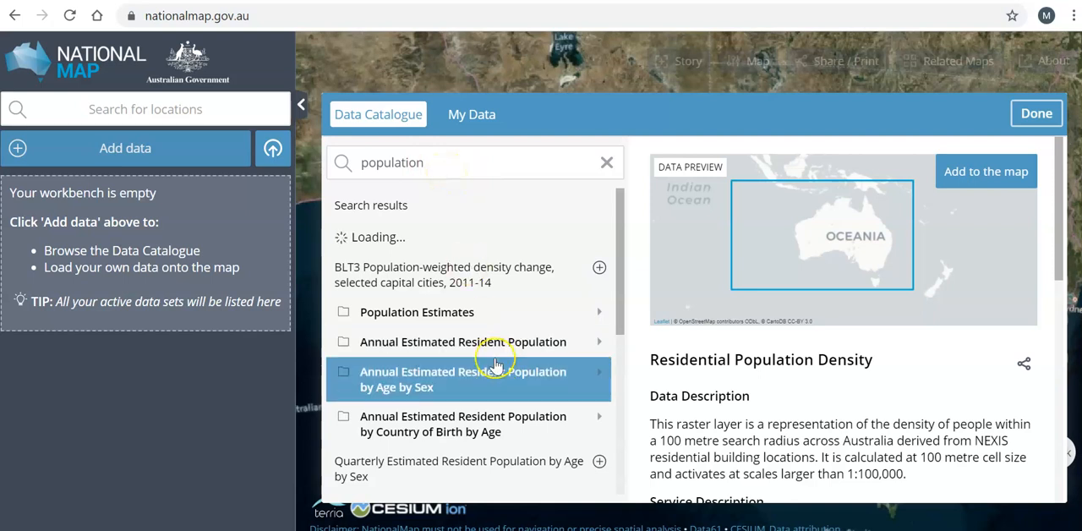
scroll(495, 338, "down", 2)
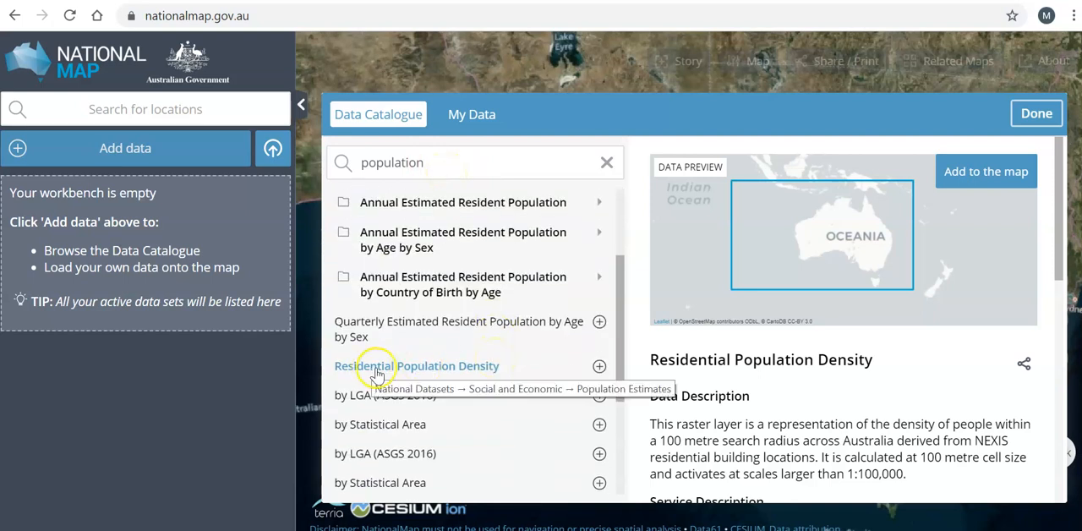
left_click(598, 368)
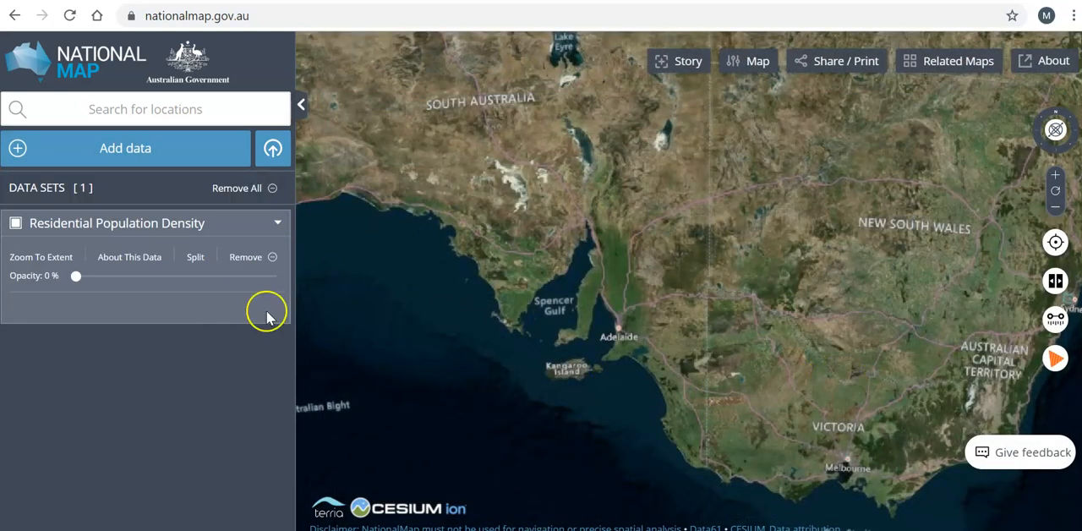
left_click_drag(76, 278, 270, 268)
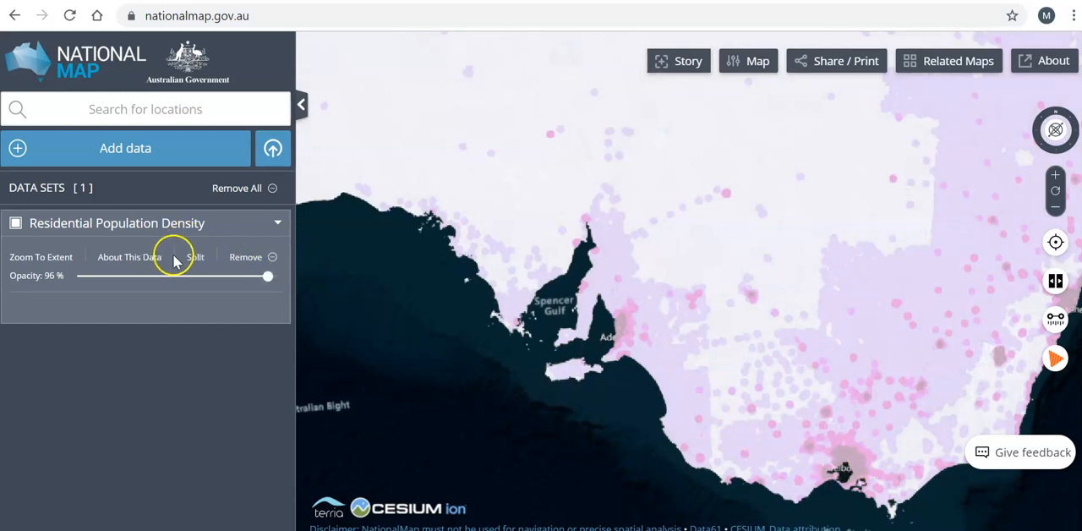
- Review the description, licence and custodian details of the Residential Population Density data set, and return to the map
left_click(144, 262)
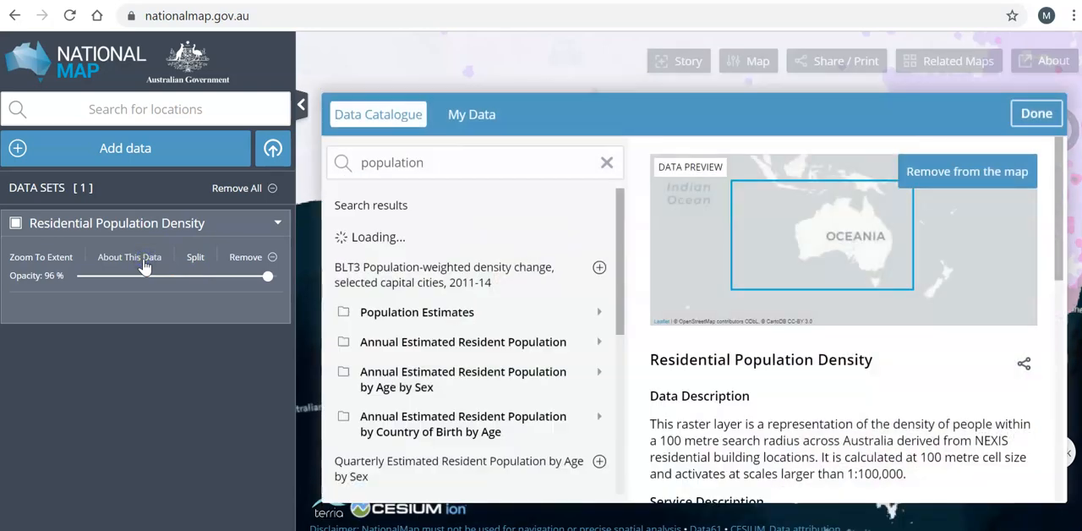
scroll(807, 464, "down", 5)
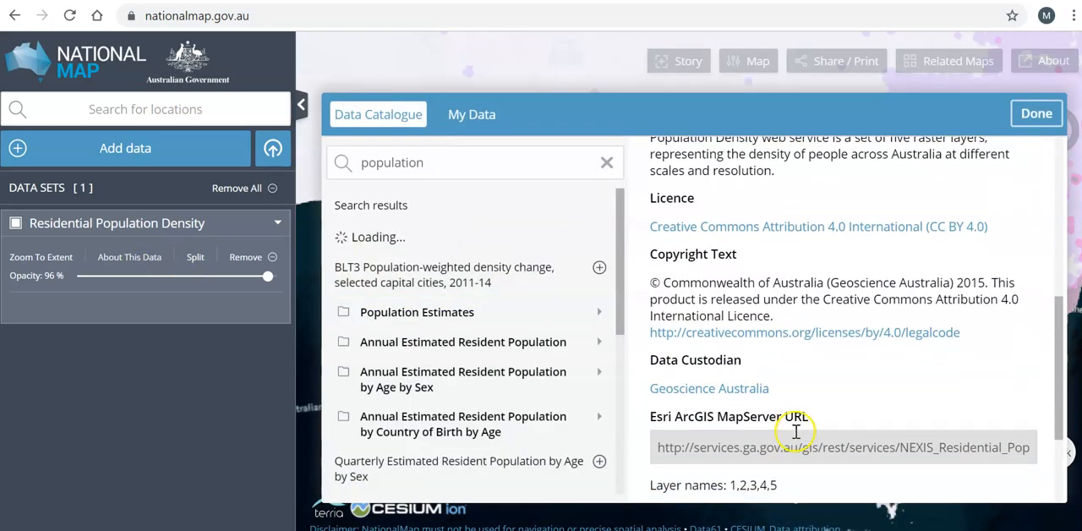
left_click(1038, 113)
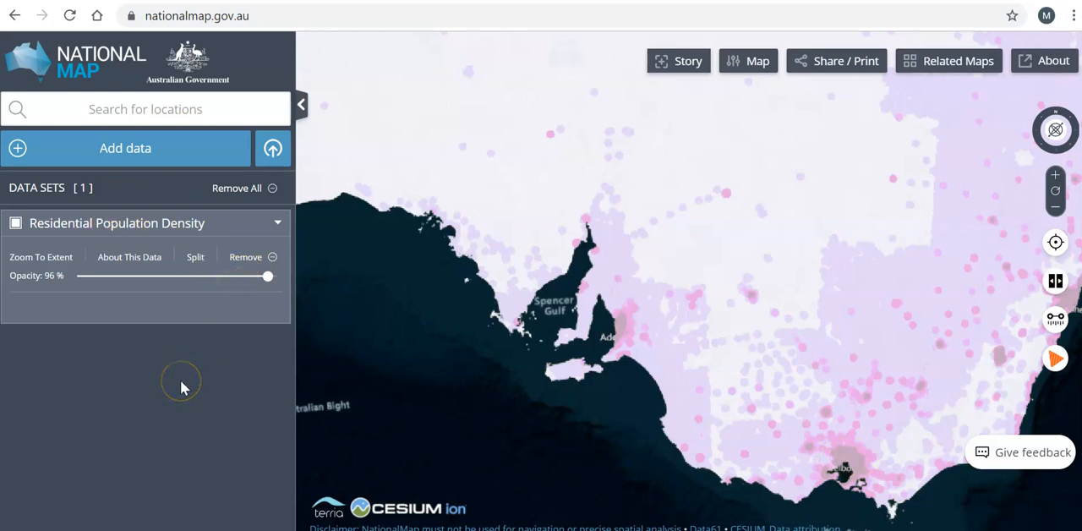
- Search the data catalogue for roads and add the Roads data set to the map
left_click(145, 153)
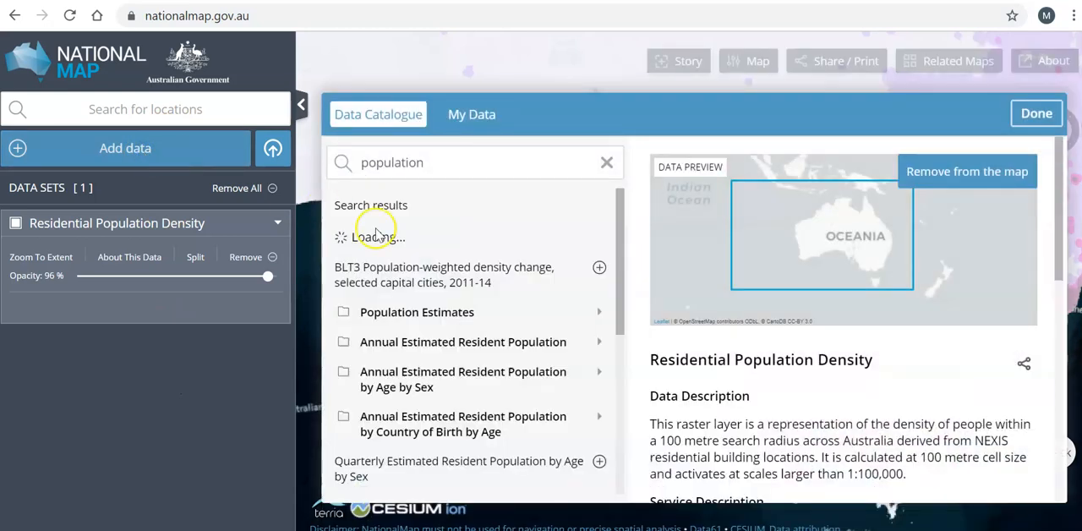
double_click(396, 163)
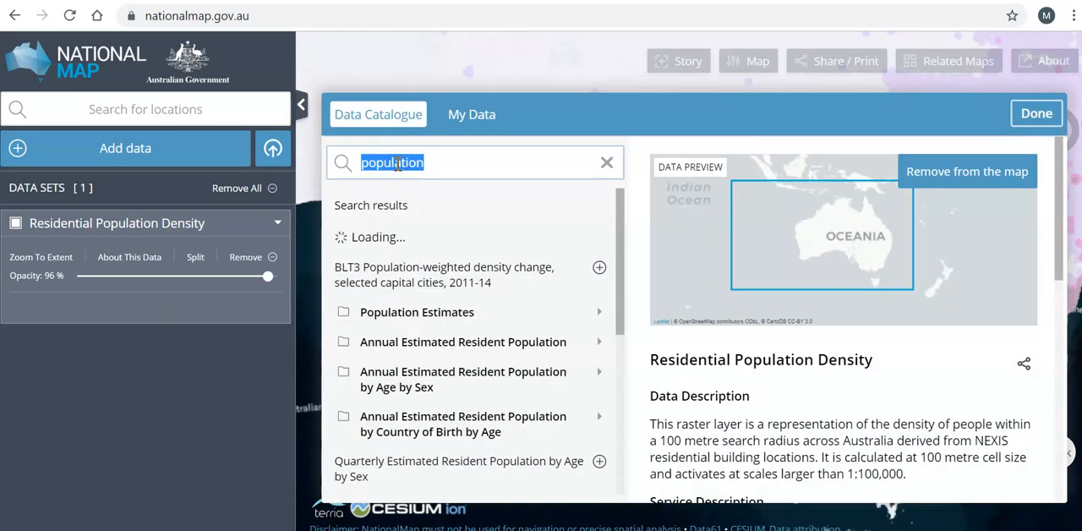
type("roads")
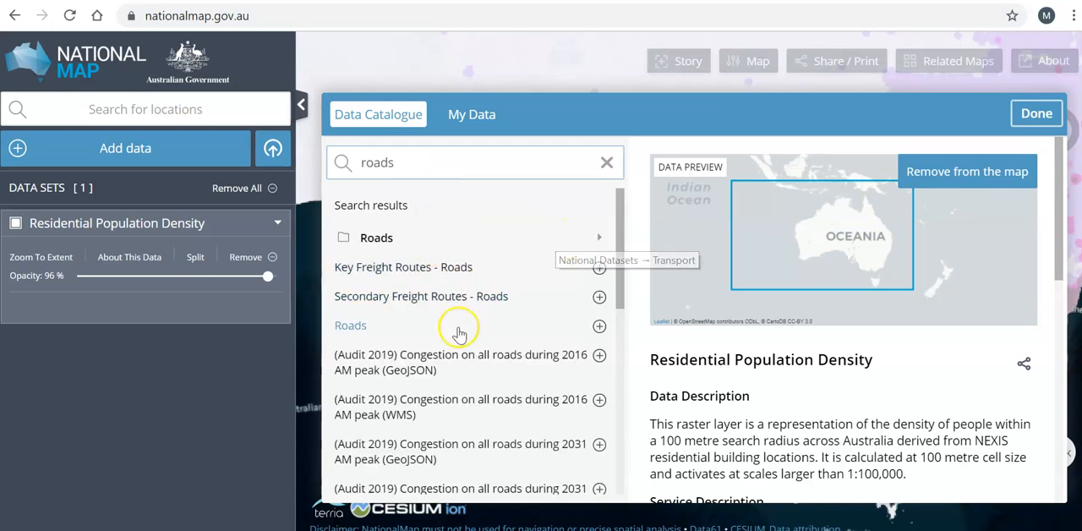
left_click(599, 327)
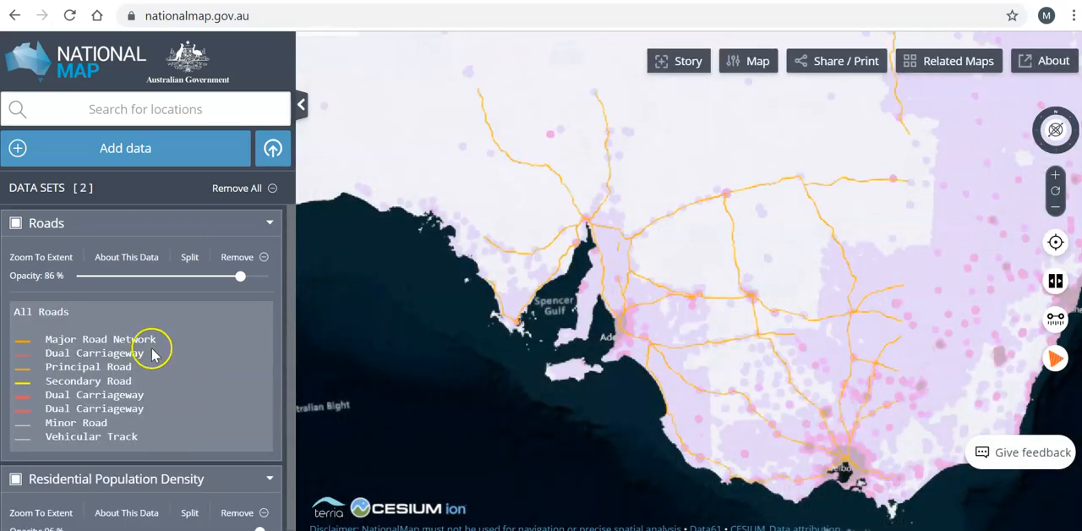
- Set the Roads layer's opacity to 100%, and test 88% on Residential Population Density before restoring it to 96%
scroll(169, 441, "down", 1)
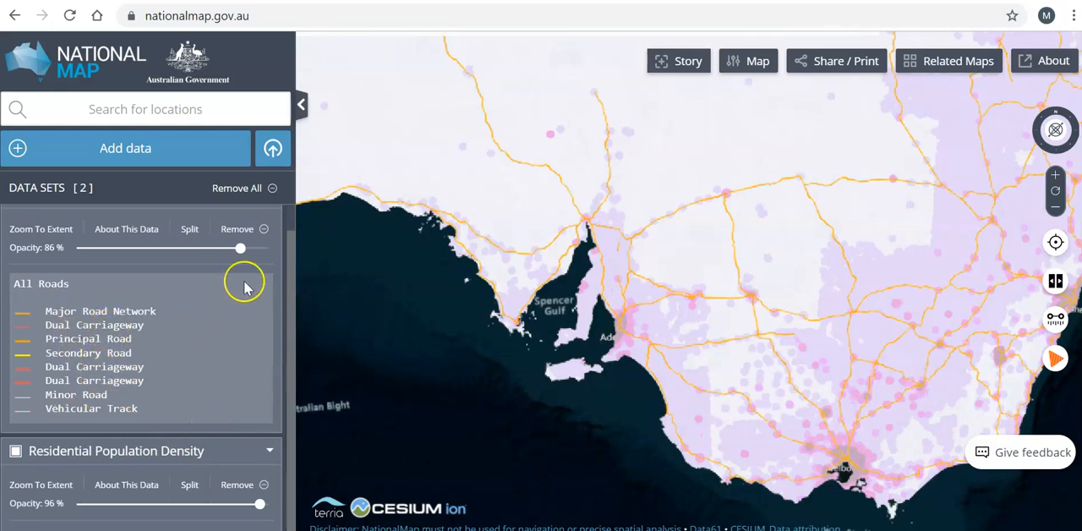
left_click_drag(240, 248, 270, 270)
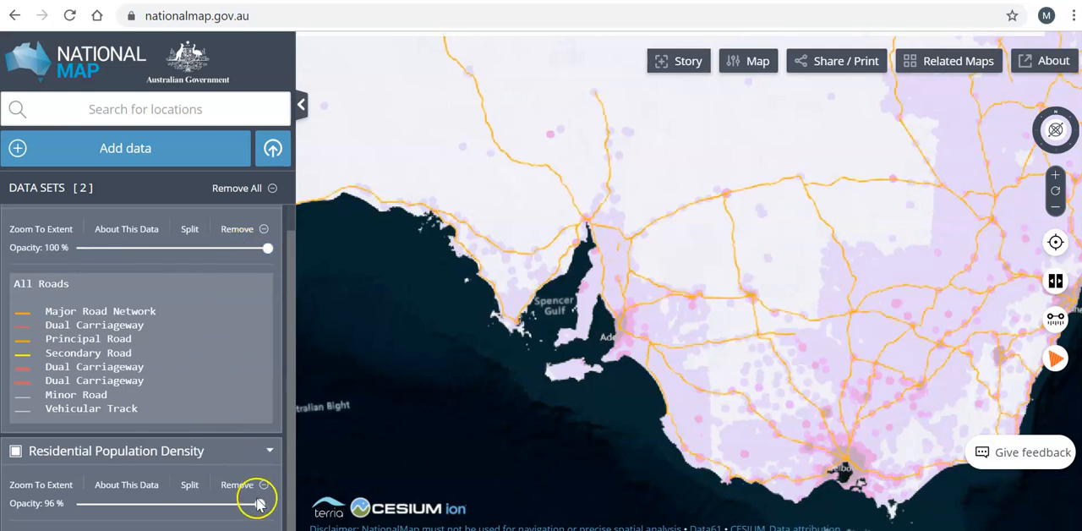
mouse_move(258, 506)
left_mouse_down()
mouse_move(79, 505)
mouse_move(244, 505)
left_mouse_up()
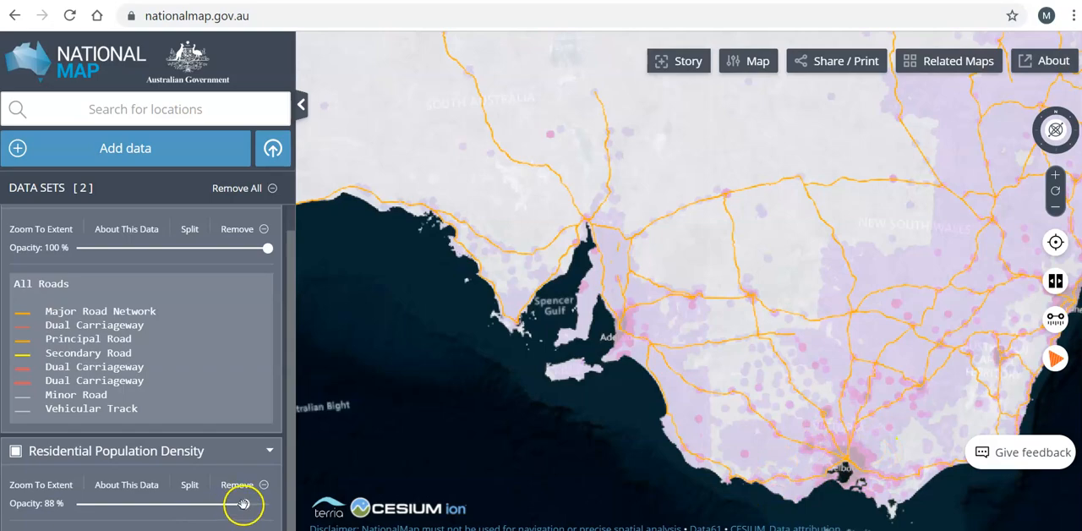
mouse_move(240, 504)
left_mouse_down()
mouse_move(152, 504)
mouse_move(259, 503)
mouse_move(133, 501)
mouse_move(261, 503)
left_mouse_up()
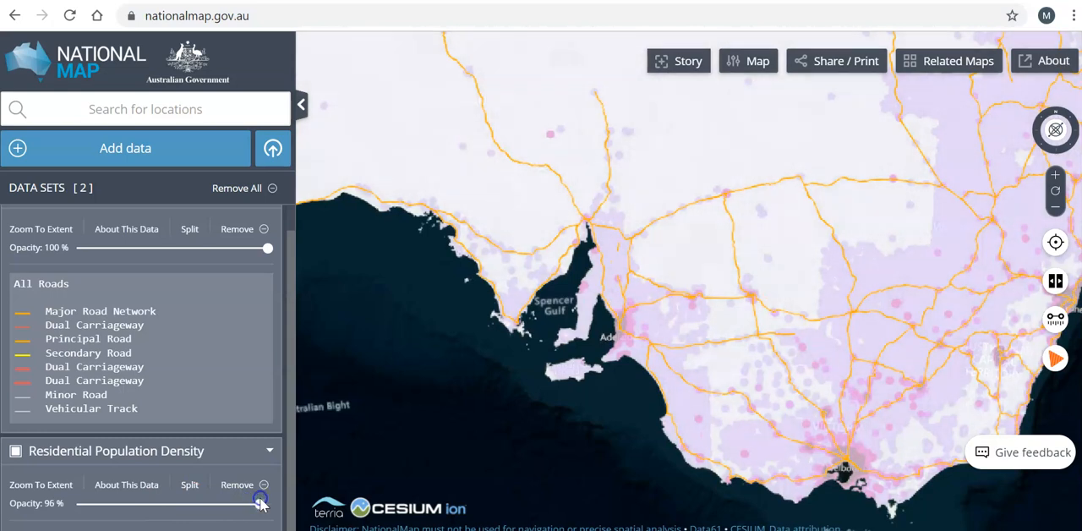
- Clear the catalogue search and browse the National Datasets folders, including the Environment data sets, and return to the map
left_click(143, 149)
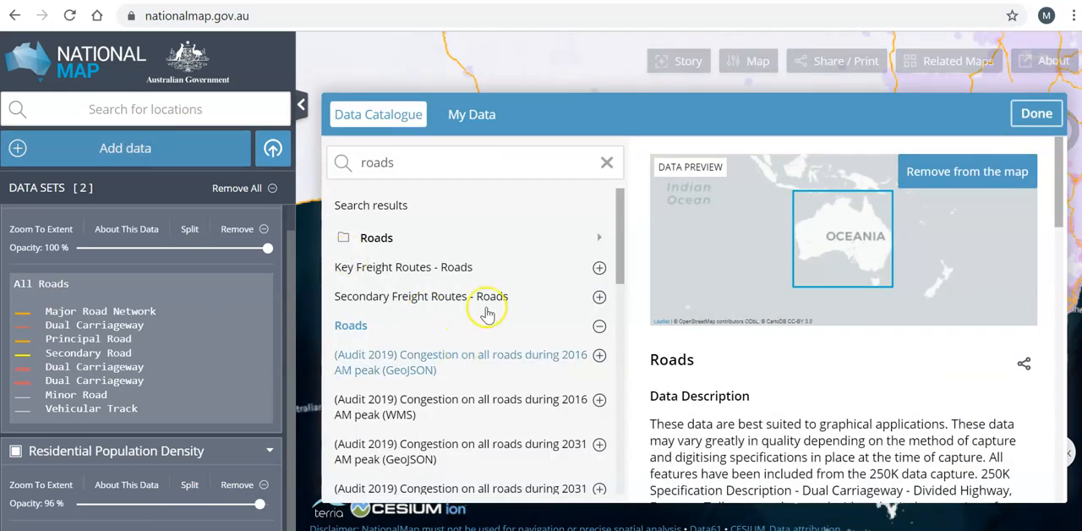
left_click(606, 162)
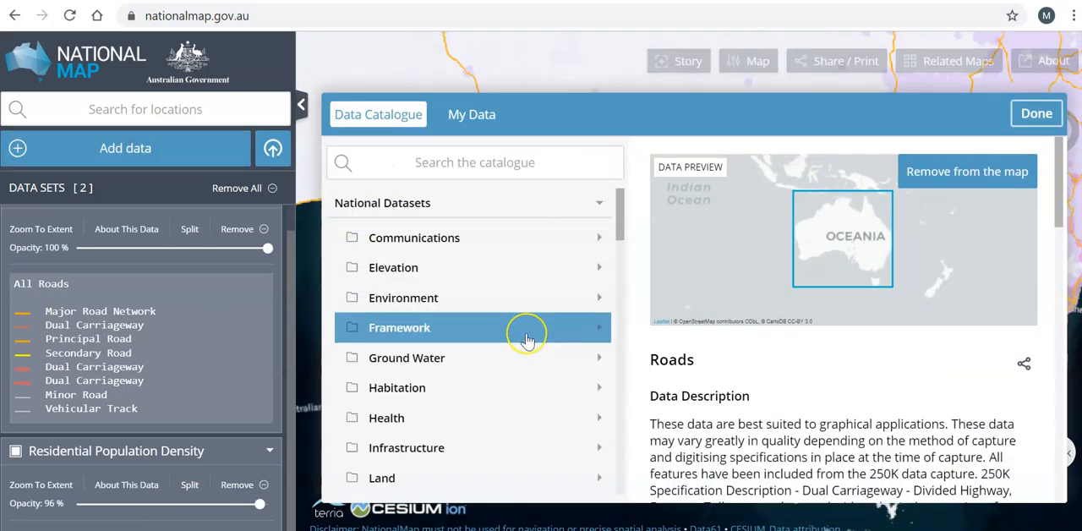
scroll(529, 333, "down", 3)
scroll(527, 340, "down", 3)
scroll(526, 340, "down", 5)
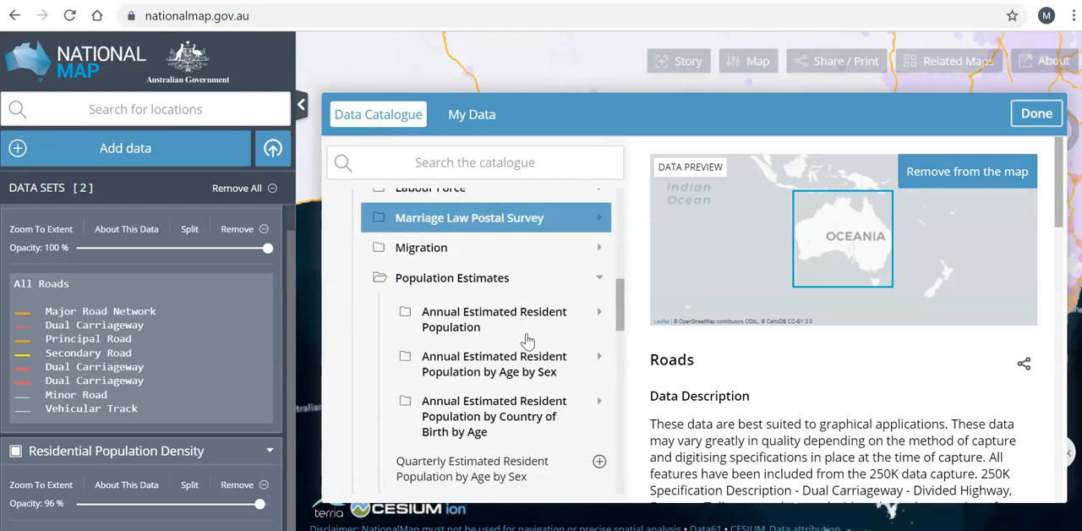
scroll(526, 340, "up", 12)
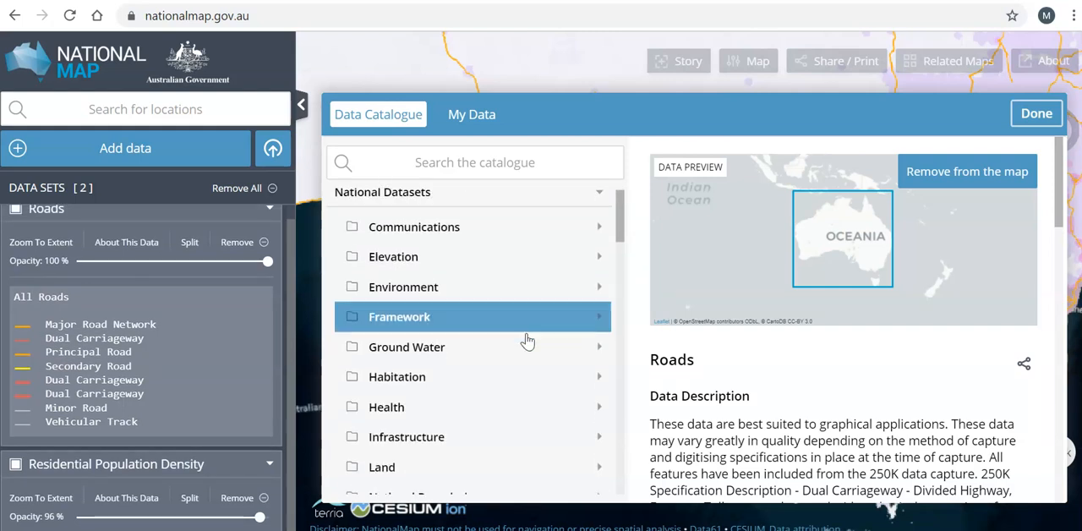
scroll(526, 340, "down", 1)
left_click(461, 275)
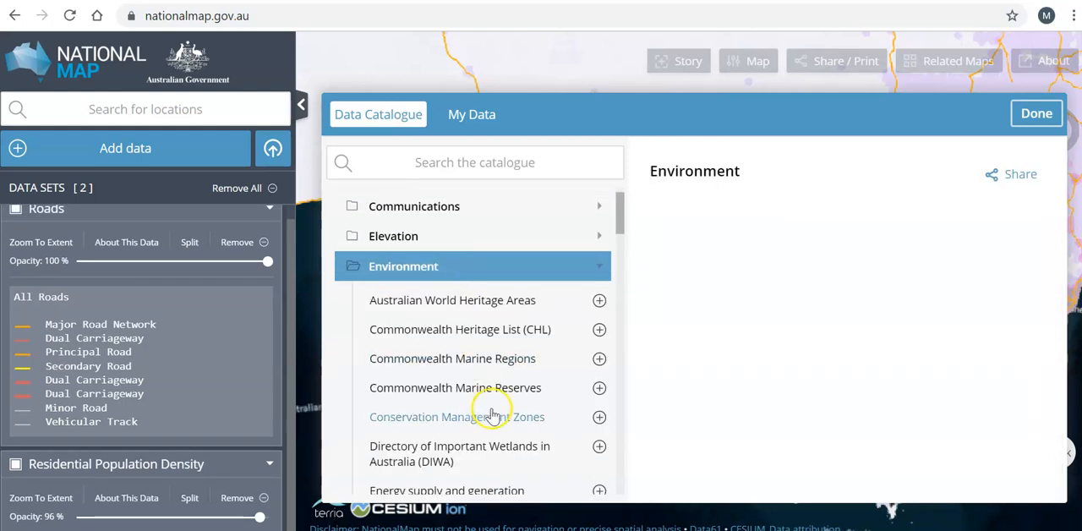
scroll(490, 410, "down", 3)
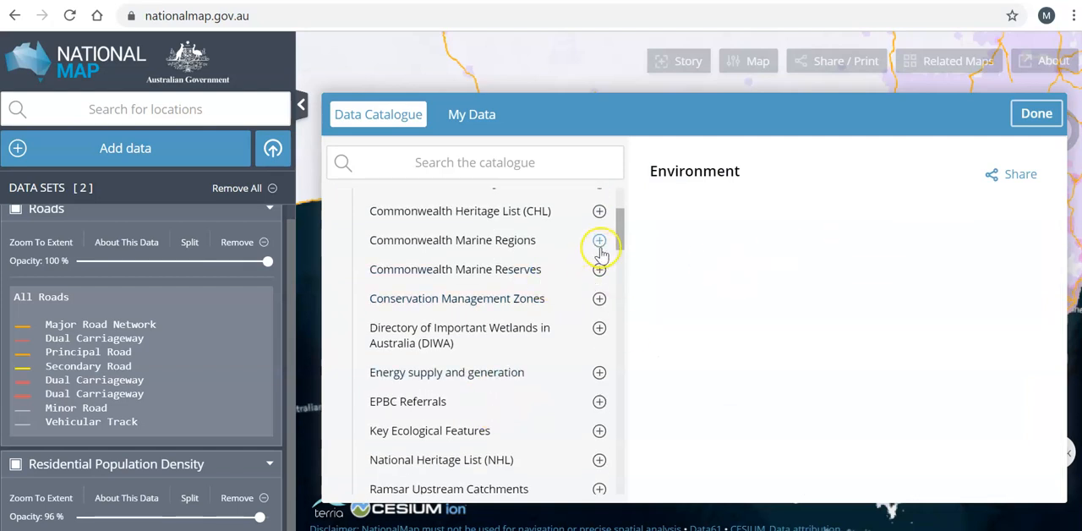
left_click(1028, 117)
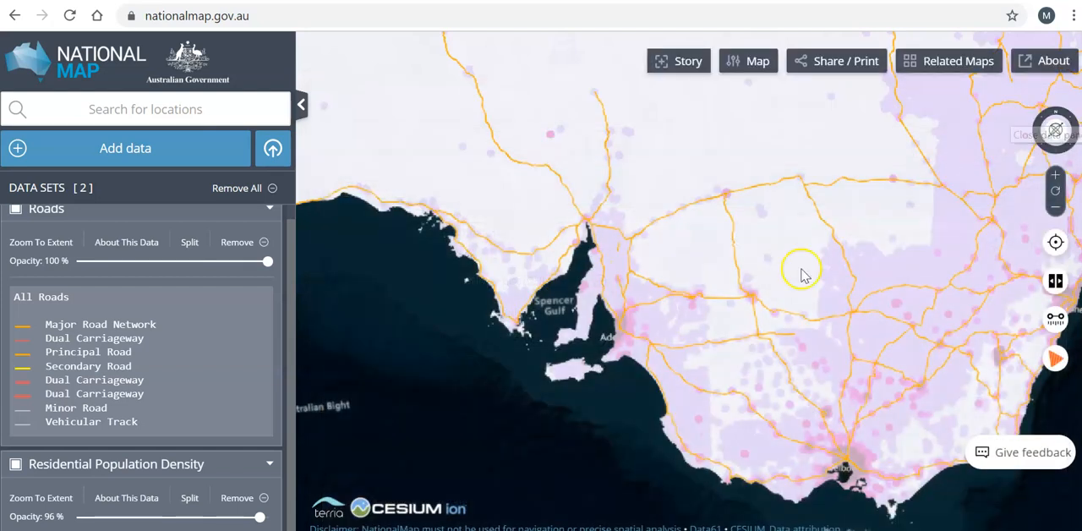
- Frame the whole of Australia on the map and dismiss the feature information for the selected location
left_click(1056, 207)
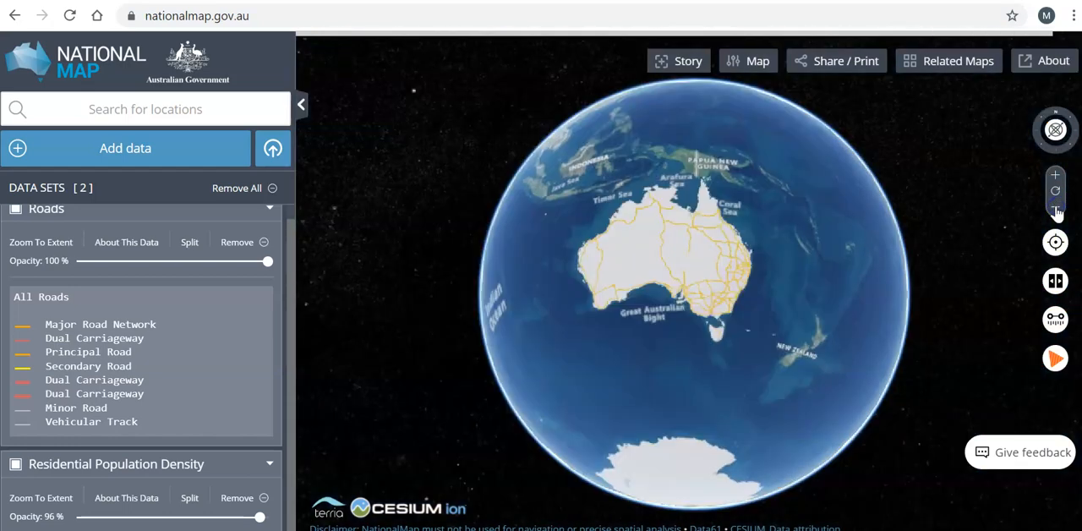
double_click(707, 255)
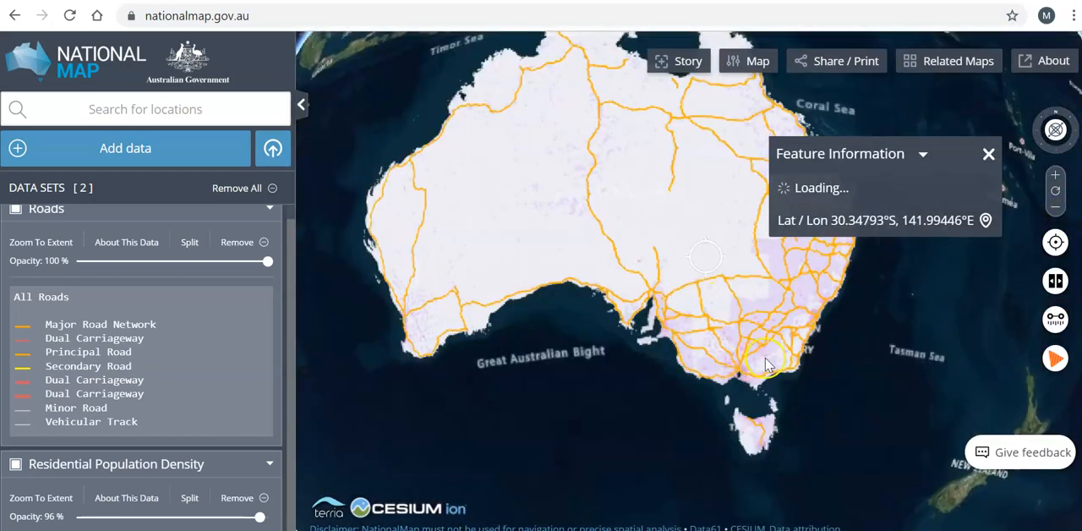
double_click(749, 439)
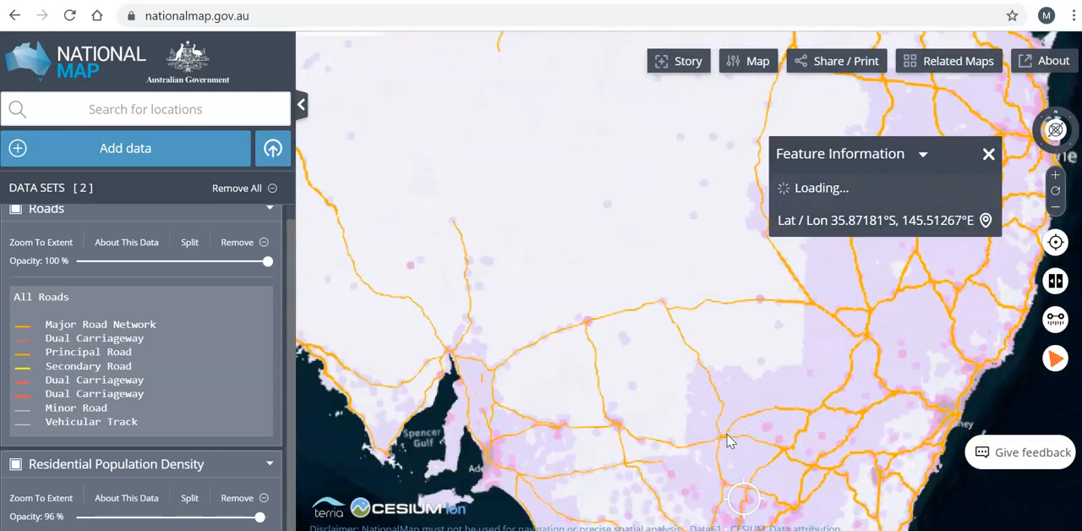
left_click(1054, 207)
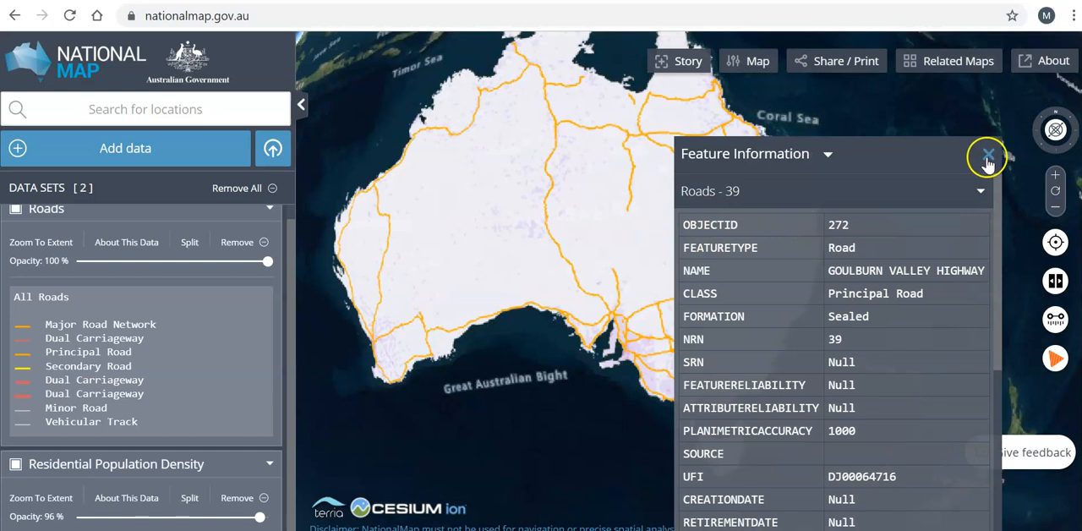
left_click(990, 156)
left_click_drag(690, 268, 707, 290)
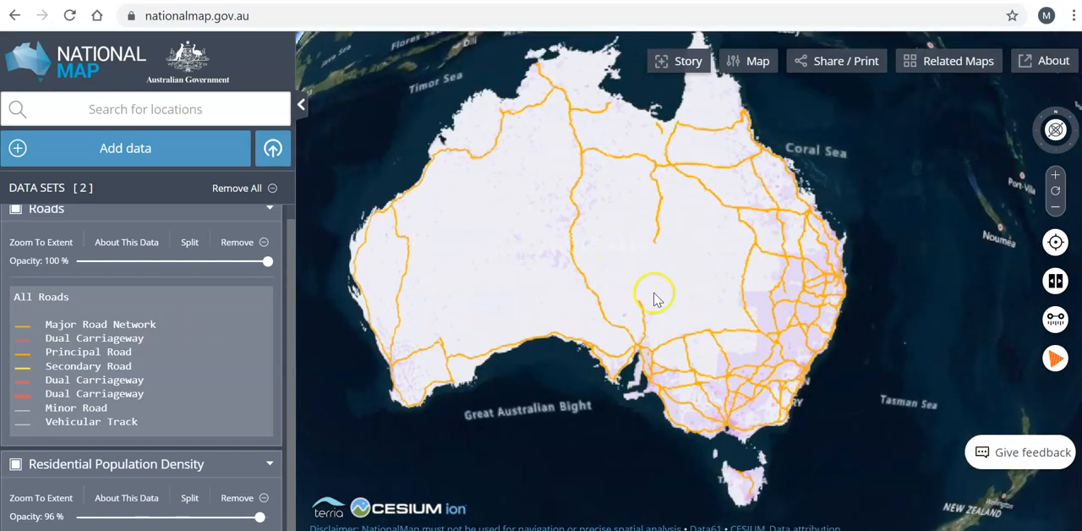
- Split the map to show Roads only on the left side and Residential Population Density only on the right
left_click(1055, 283)
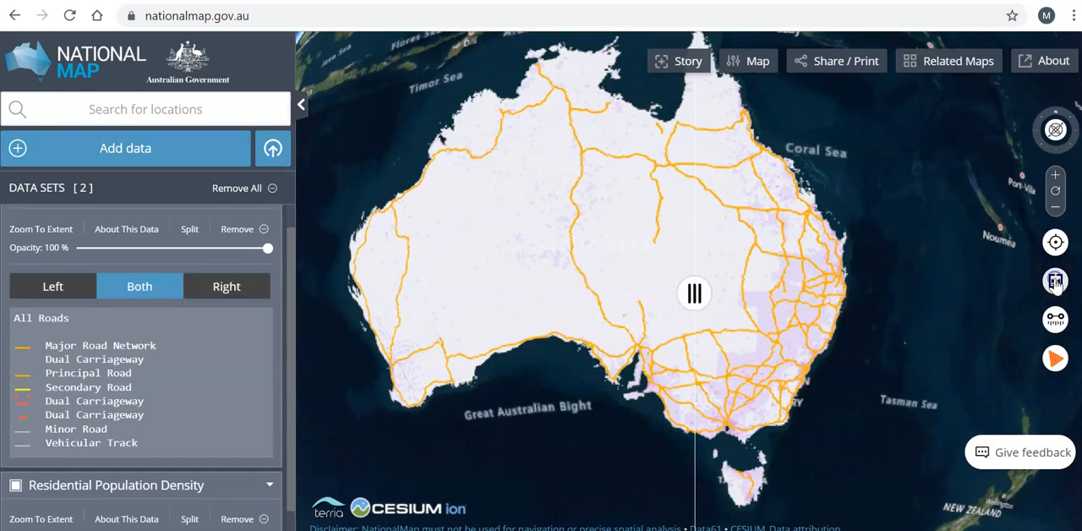
scroll(200, 439, "down", 1)
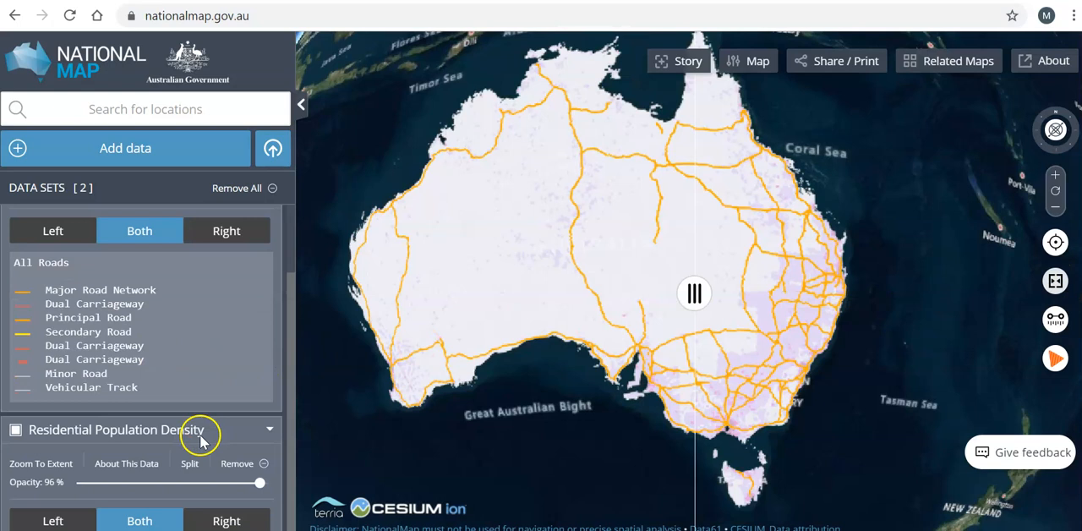
scroll(131, 287, "up", 1)
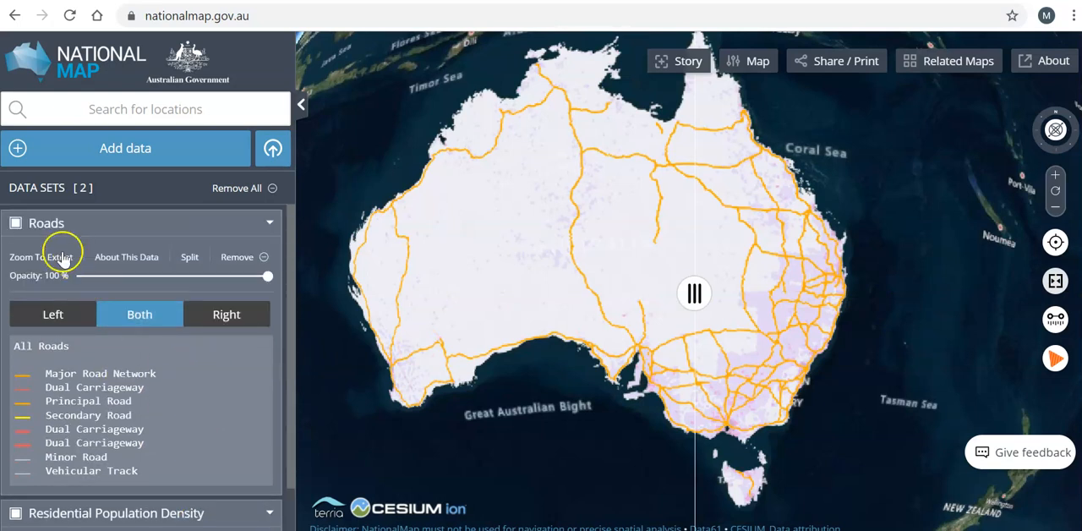
scroll(162, 377, "down", 1)
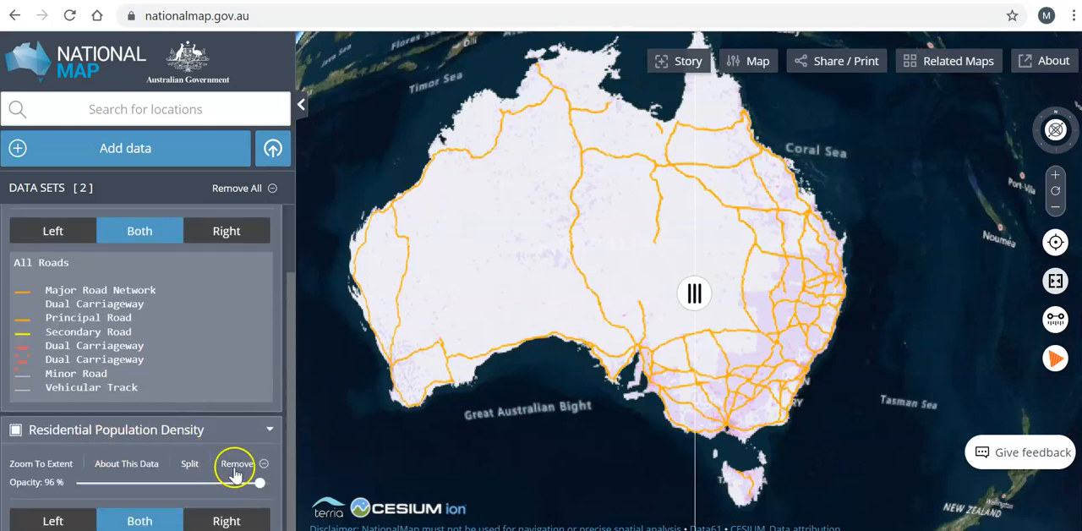
left_click(57, 236)
left_click(211, 514)
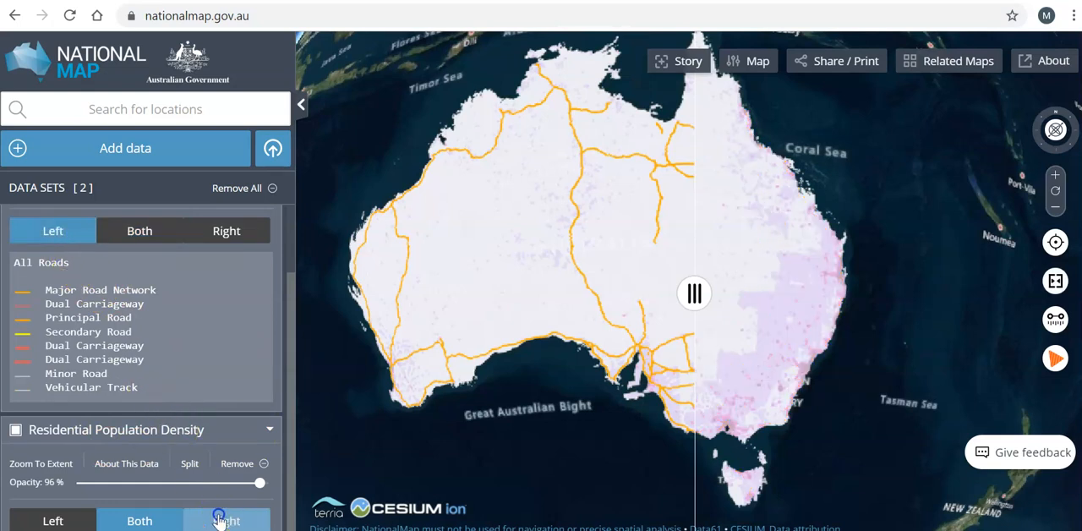
- Compare roads and population density around Melbourne by shifting the split divider westward, and turn off the split view
left_click(739, 439)
scroll(739, 439, "up", 5)
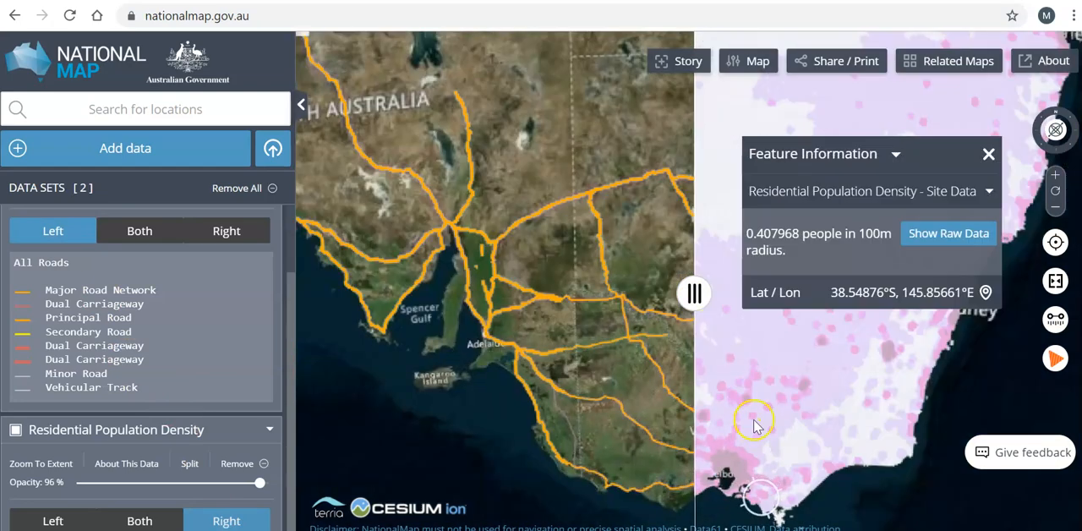
left_click_drag(648, 370, 590, 338)
left_click_drag(694, 294, 640, 427)
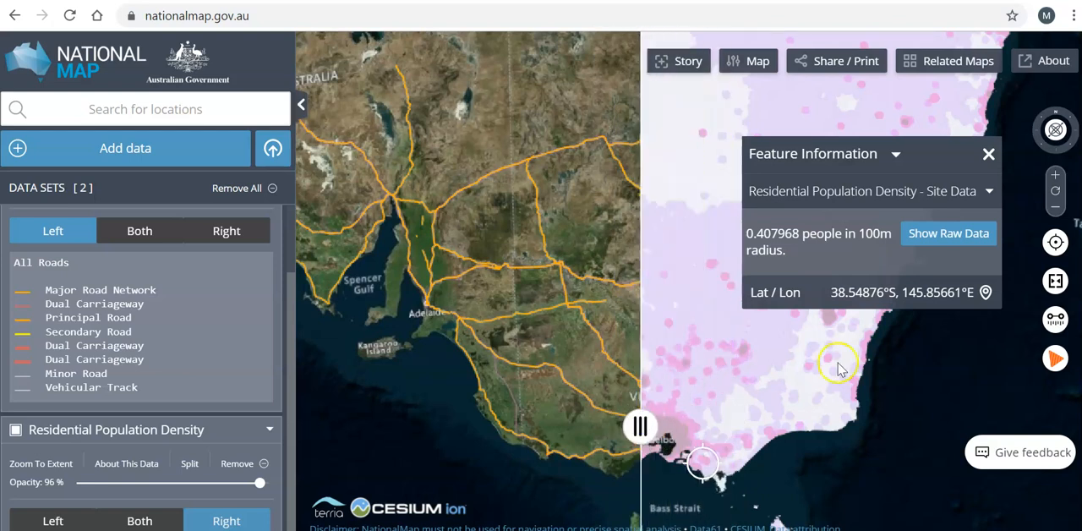
left_click(1054, 281)
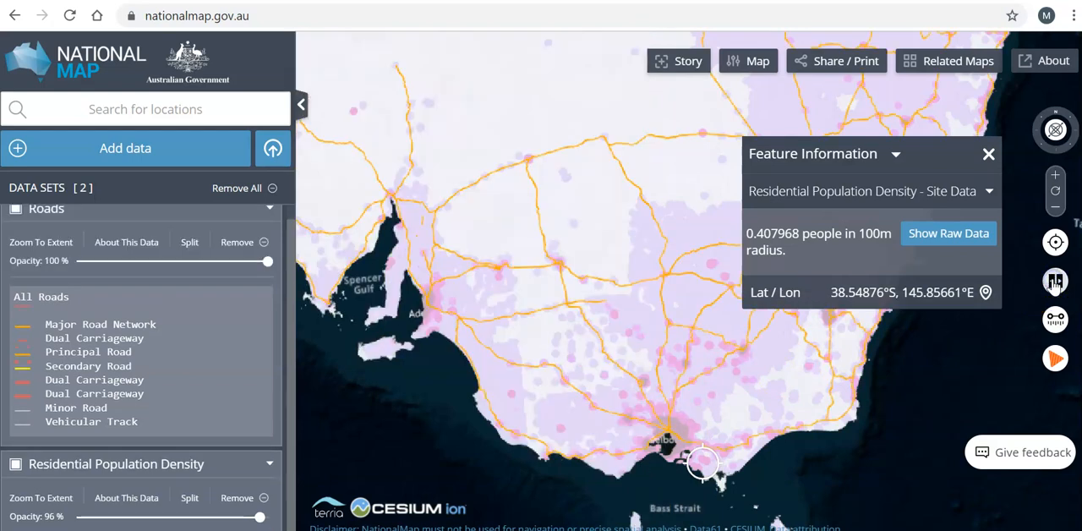
scroll(150, 336, "up", 1)
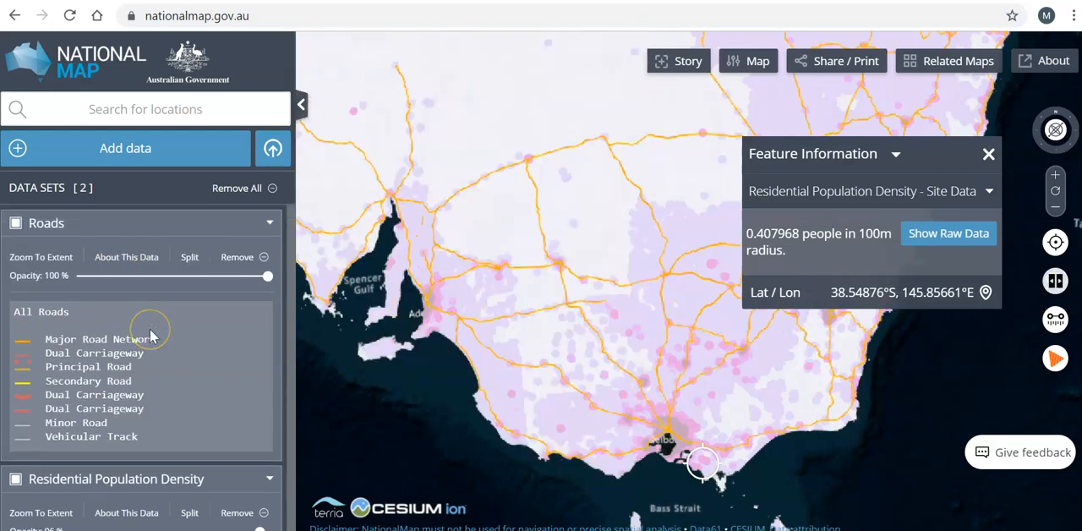